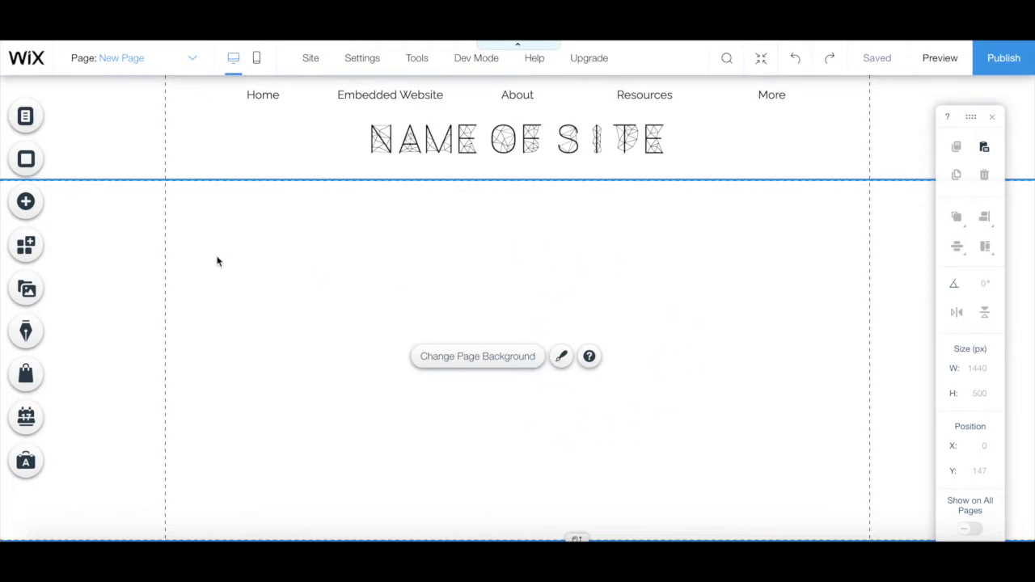
Step: Drag the 876 × 535 px Summer Sale design from Add > Box > Hover Boxes onto the page
left_click(26, 203)
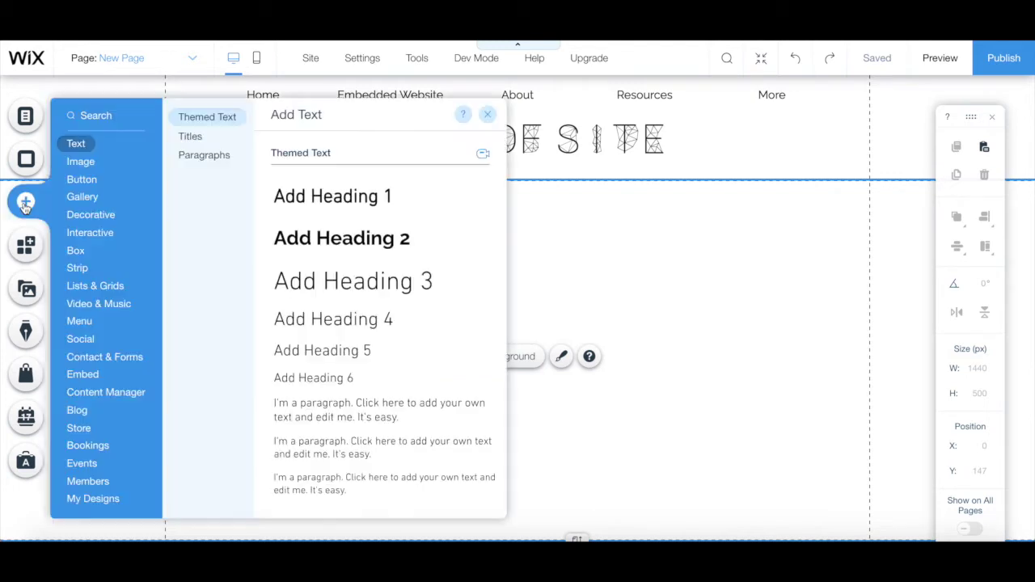
left_click(75, 251)
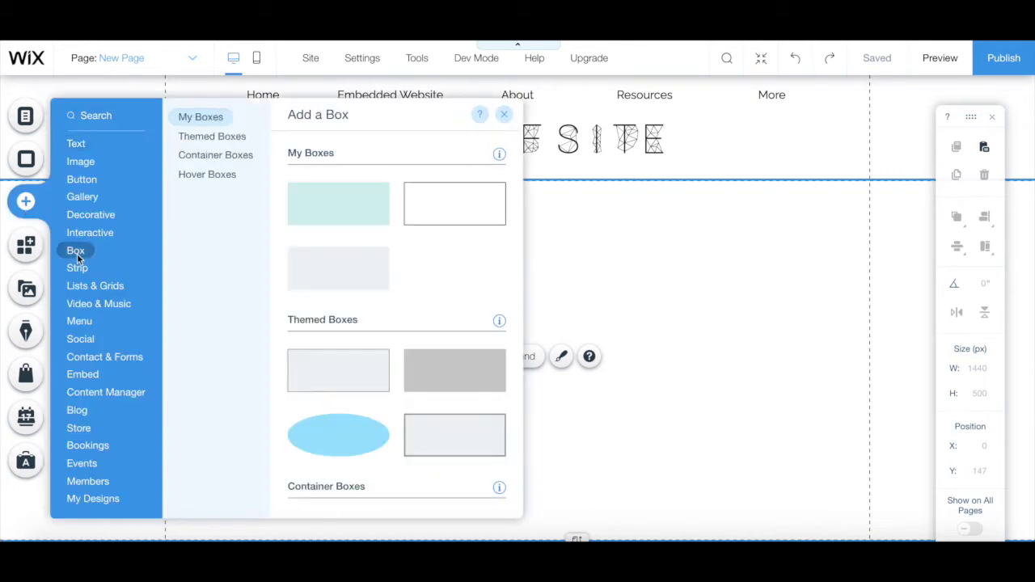
left_click(202, 179)
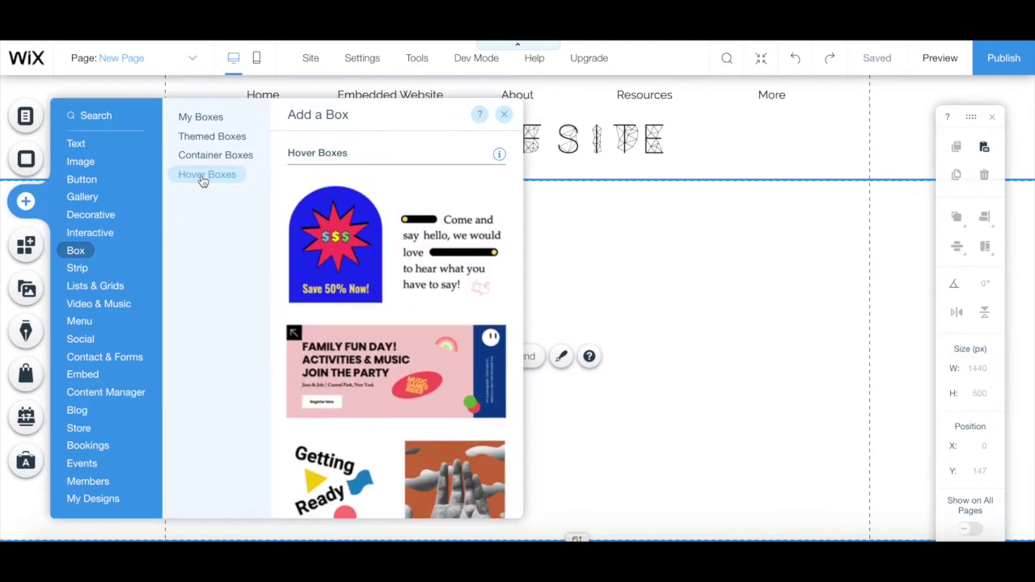
scroll(330, 184, "down", 2)
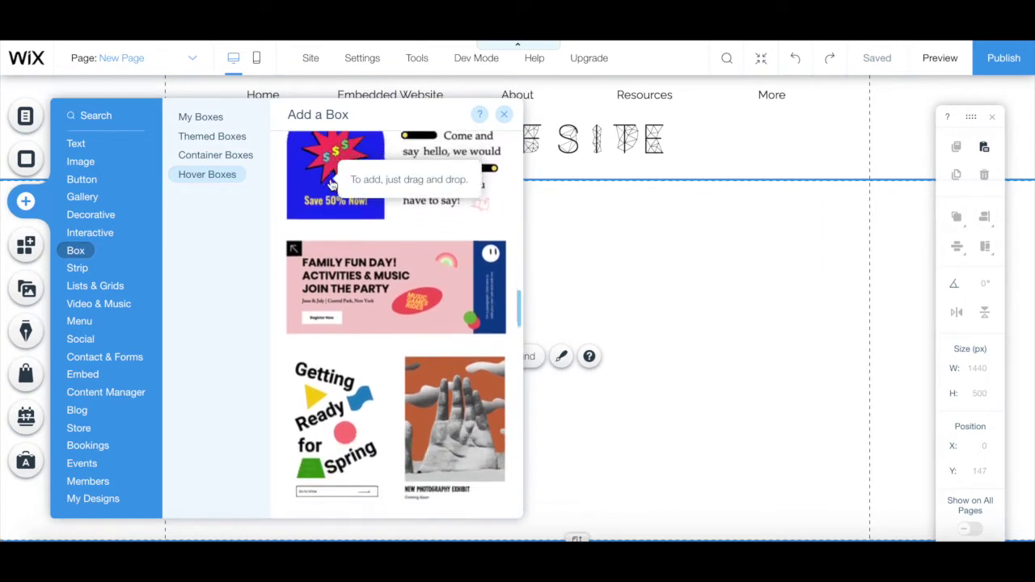
scroll(330, 185, "down", 5)
scroll(332, 185, "down", 4)
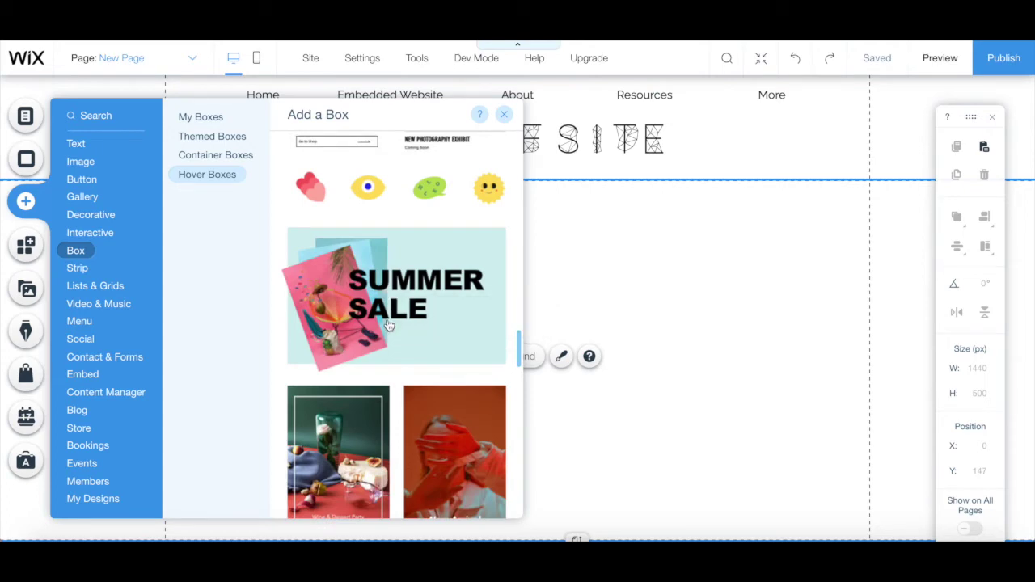
left_click_drag(427, 319, 645, 348)
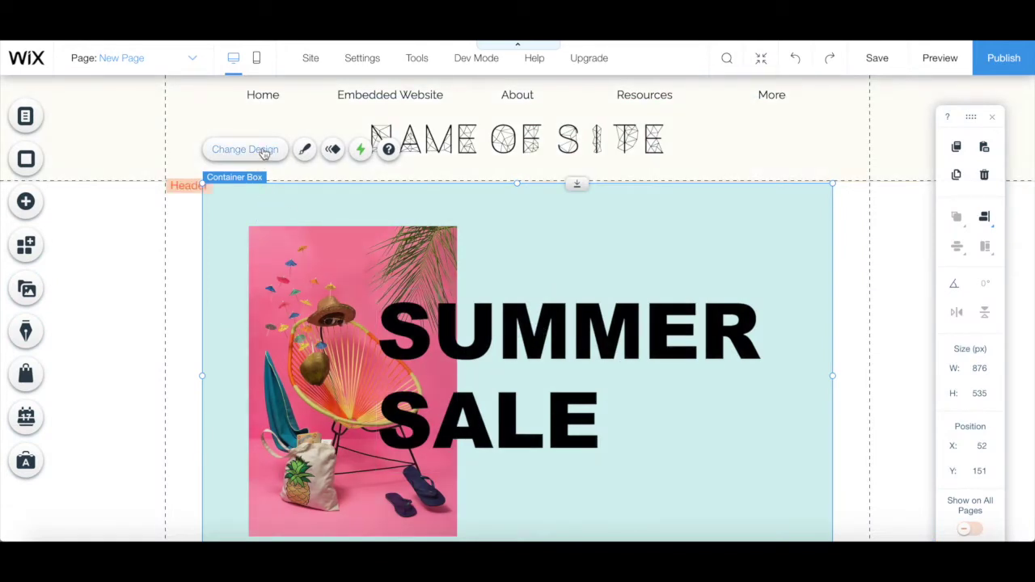
Step: Check the box's fill colour and opacity, border, corners and shadow in Customize Design, then open Animation
left_click(303, 152)
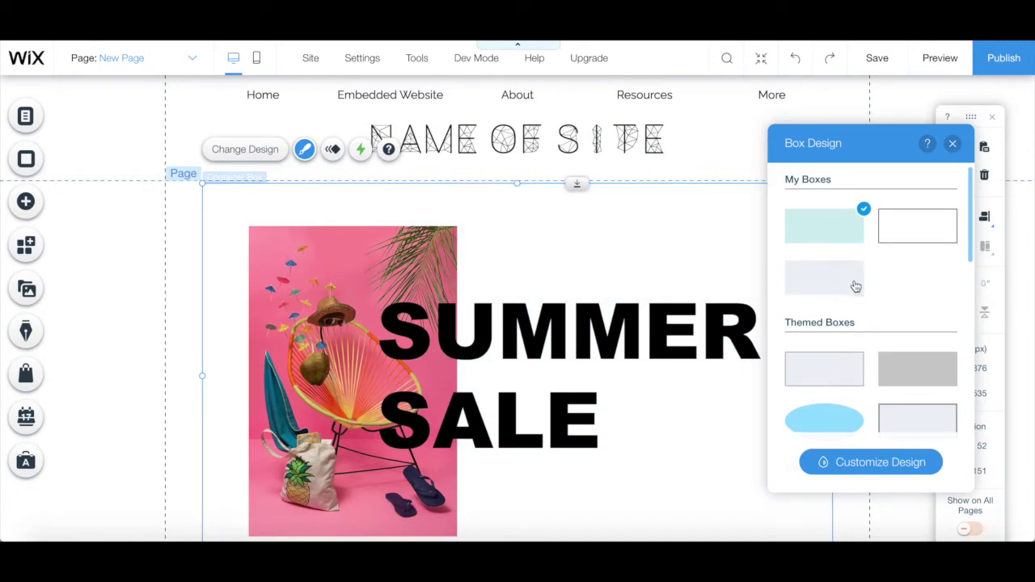
scroll(855, 287, "down", 2)
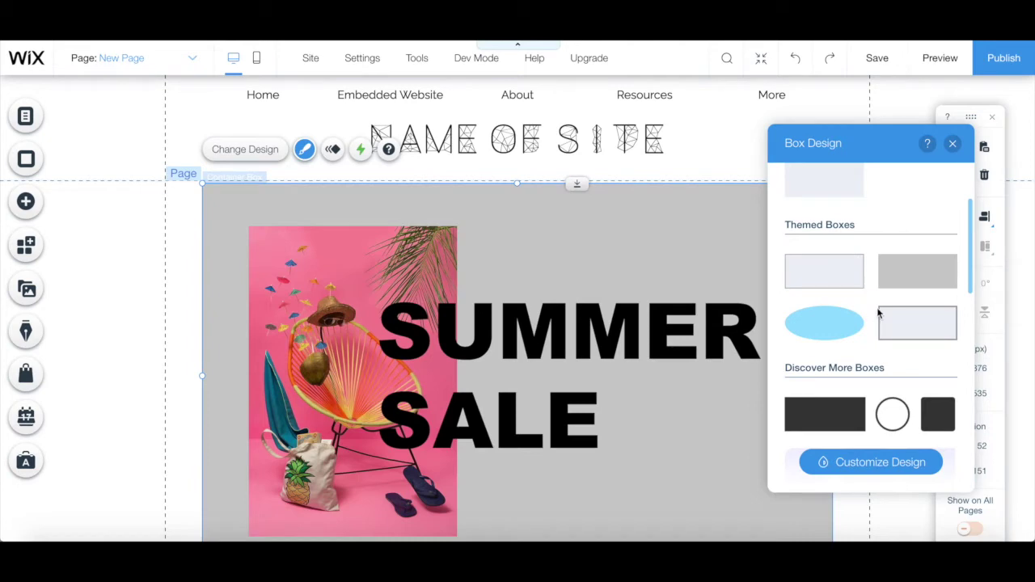
scroll(877, 315, "down", 2)
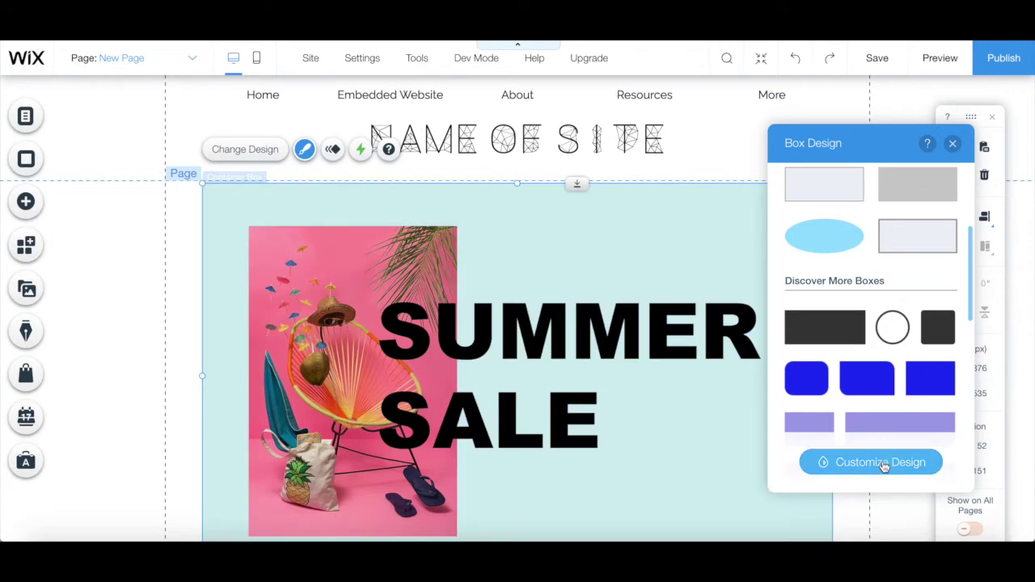
left_click(883, 464)
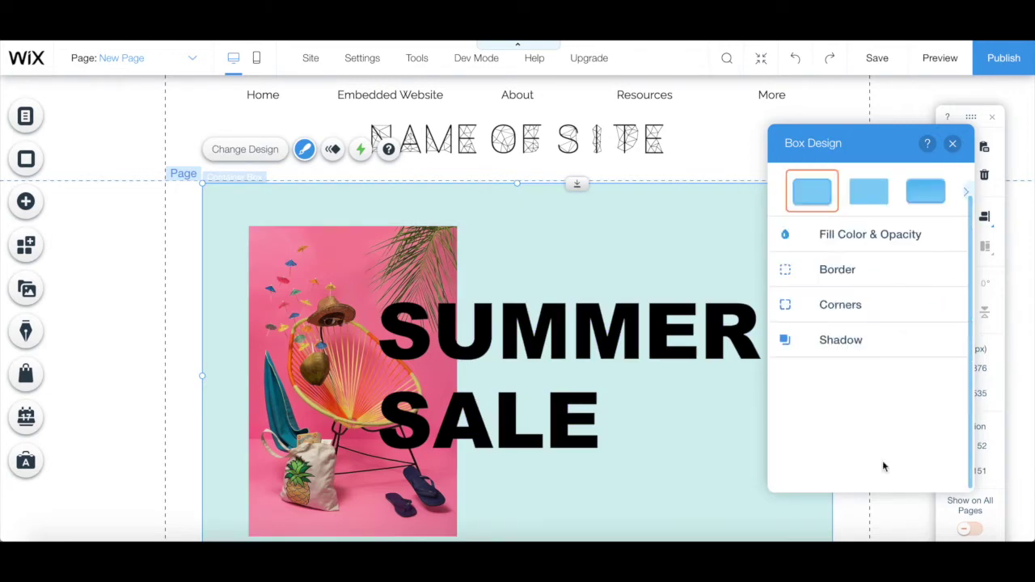
left_click(927, 240)
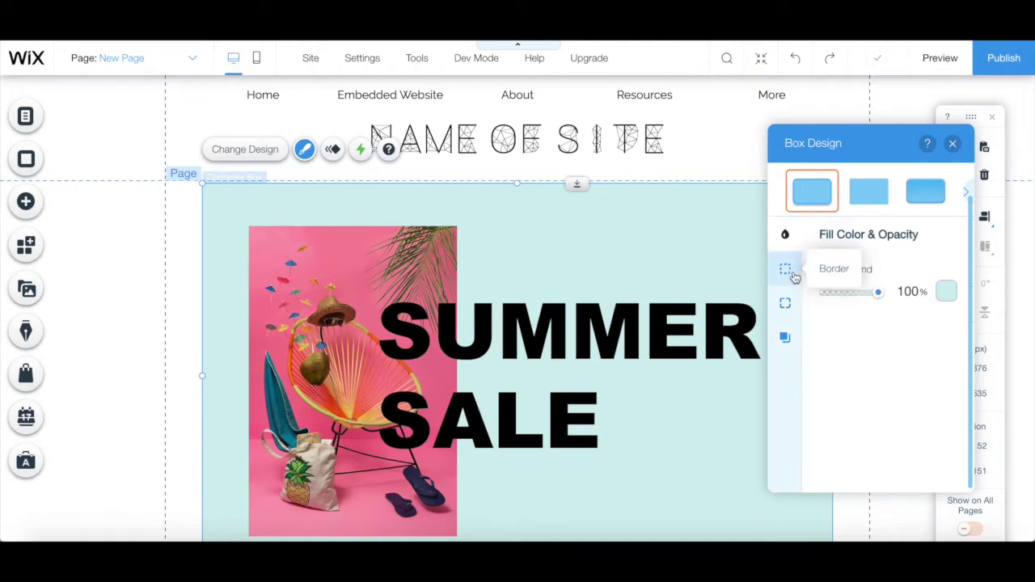
left_click(795, 276)
left_click(793, 302)
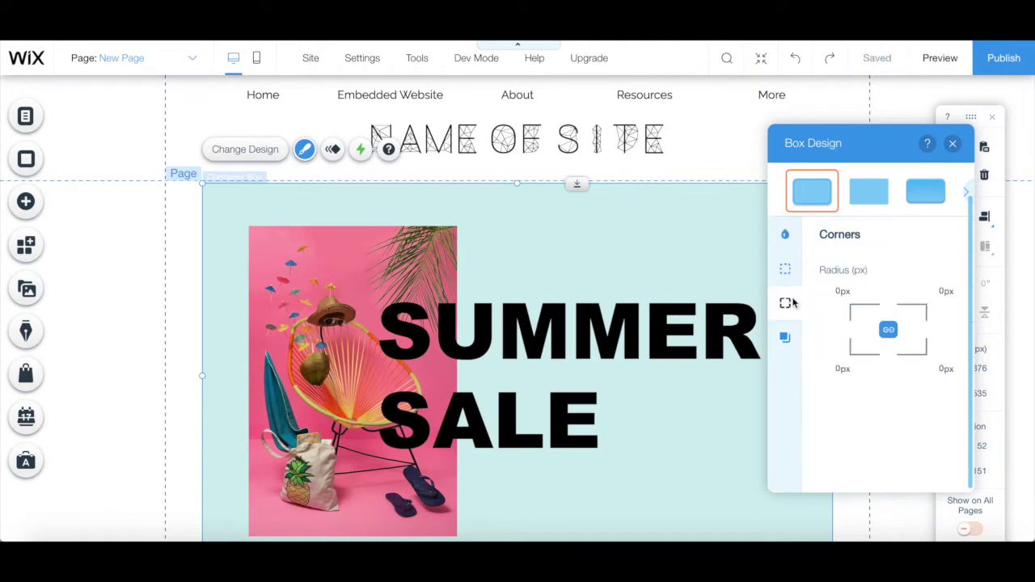
left_click(786, 340)
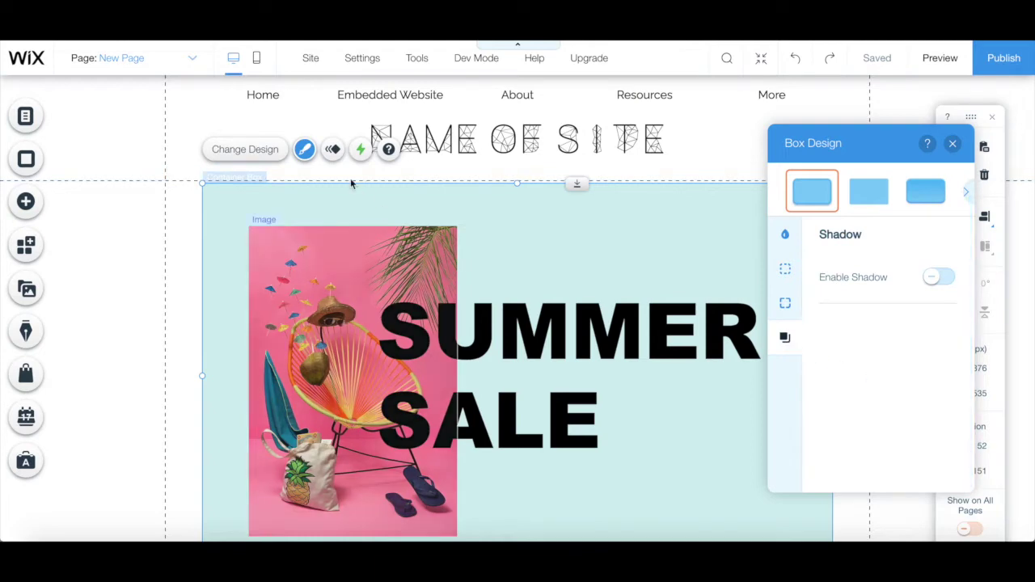
left_click(332, 154)
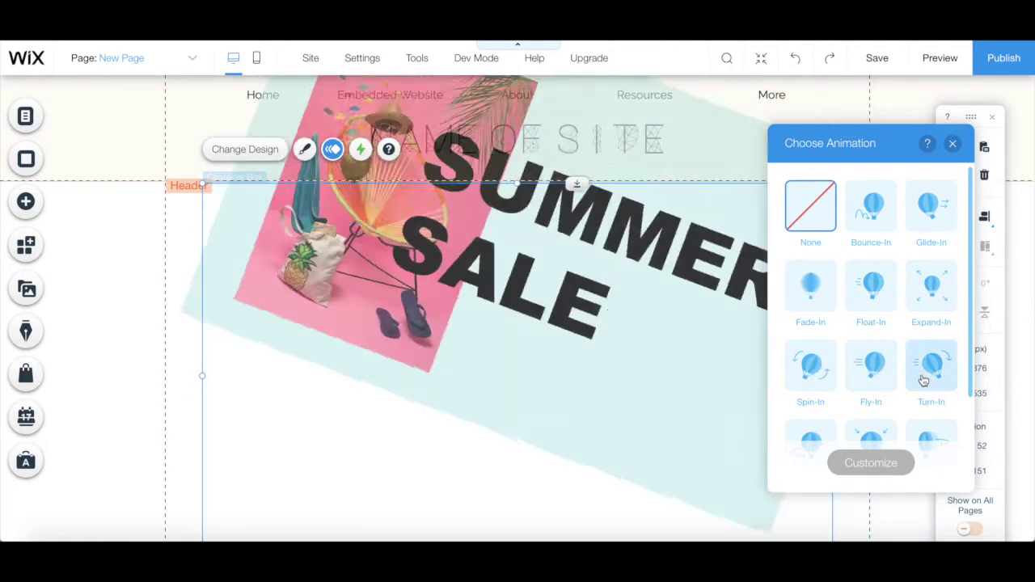
Step: Apply Bounce-In (Soft, from top left, 1.2 s) to the box and enable 'Only animate first time'
scroll(921, 376, "down", 3)
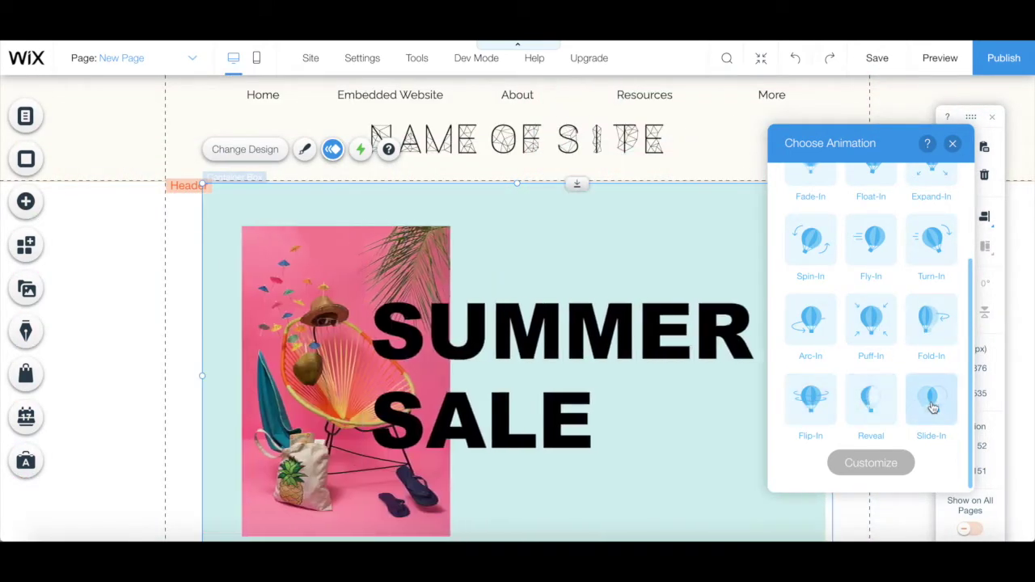
scroll(930, 406, "up", 3)
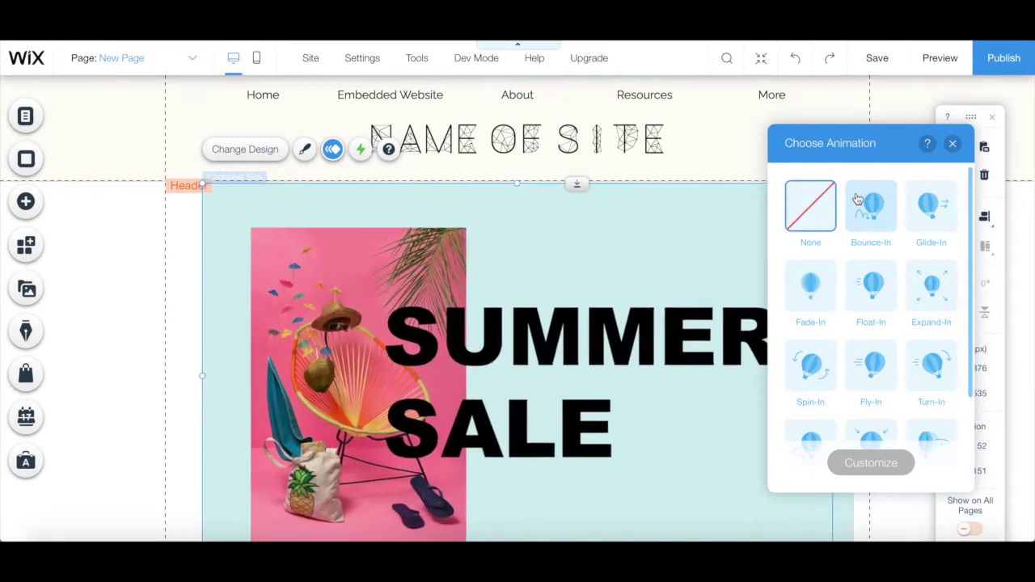
left_click(857, 199)
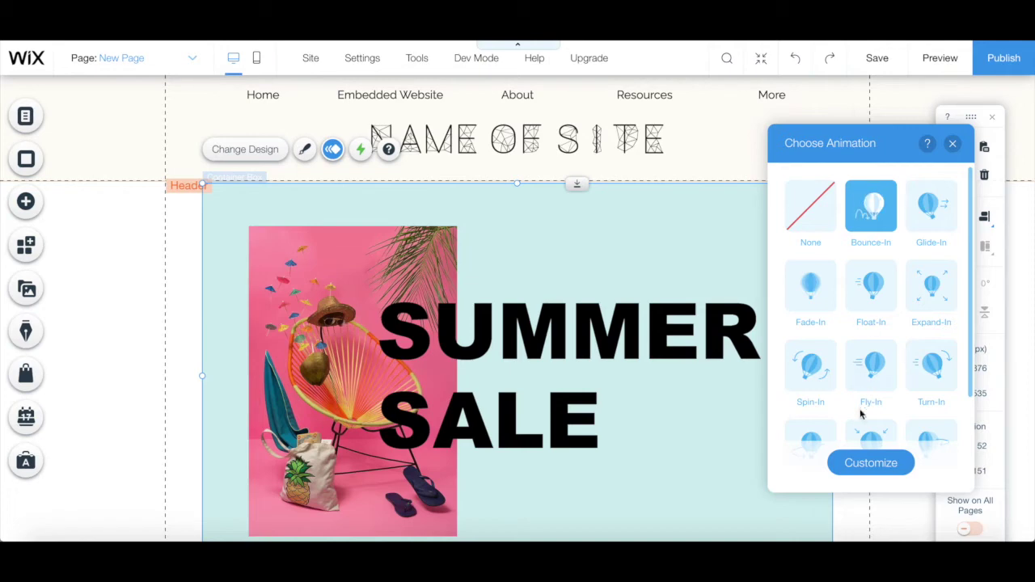
left_click(853, 463)
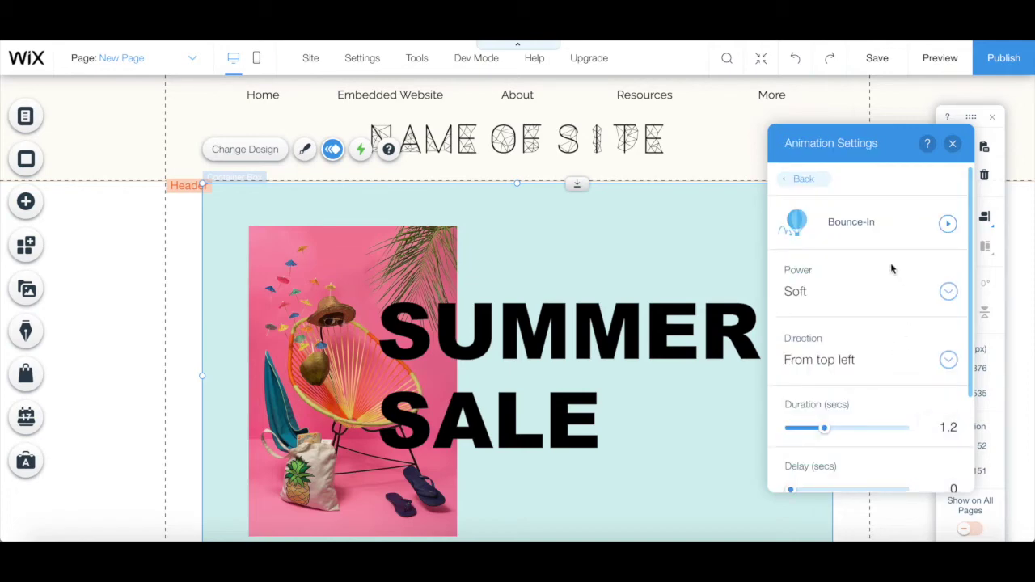
scroll(878, 291, "down", 1)
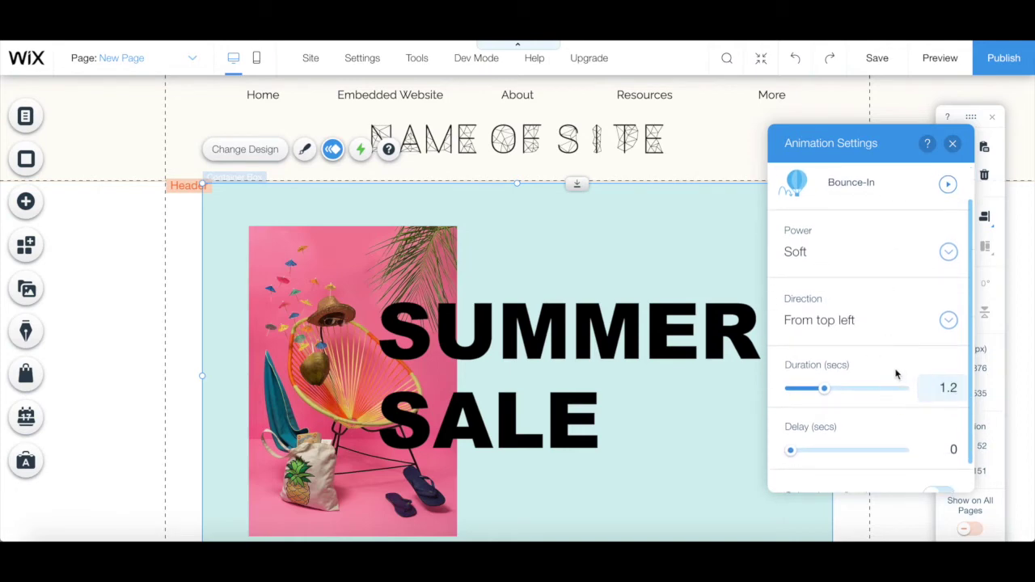
scroll(896, 373, "down", 1)
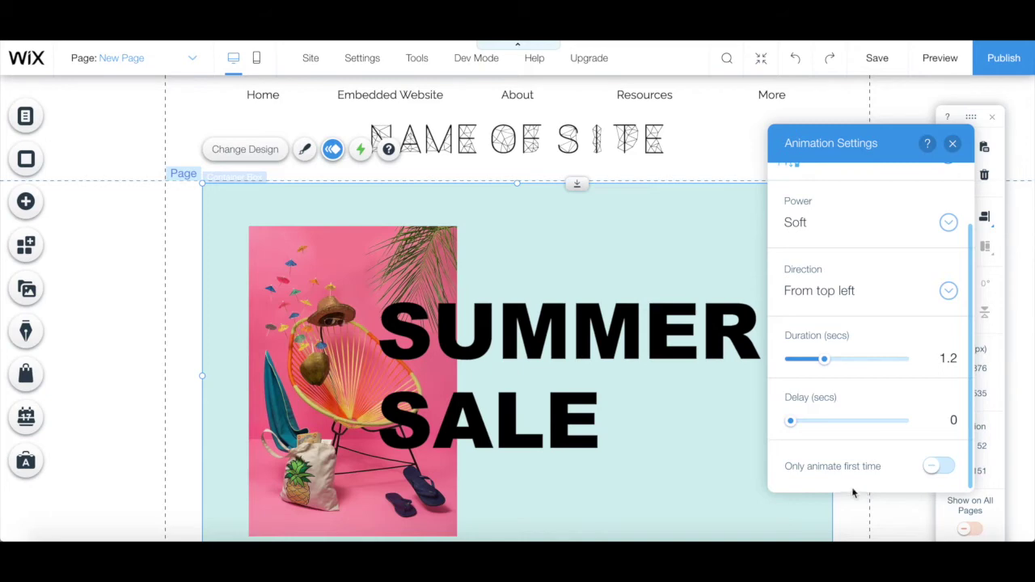
left_click(941, 469)
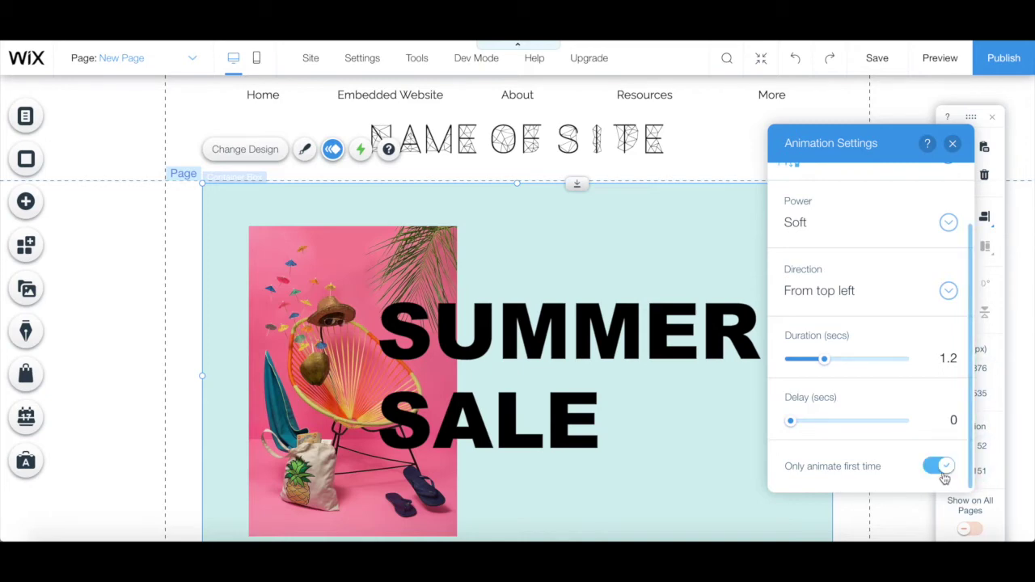
Step: Enter the box's On Hover edit mode, dismiss the welcome card, and select the SUMMER SALE text
left_click(362, 152)
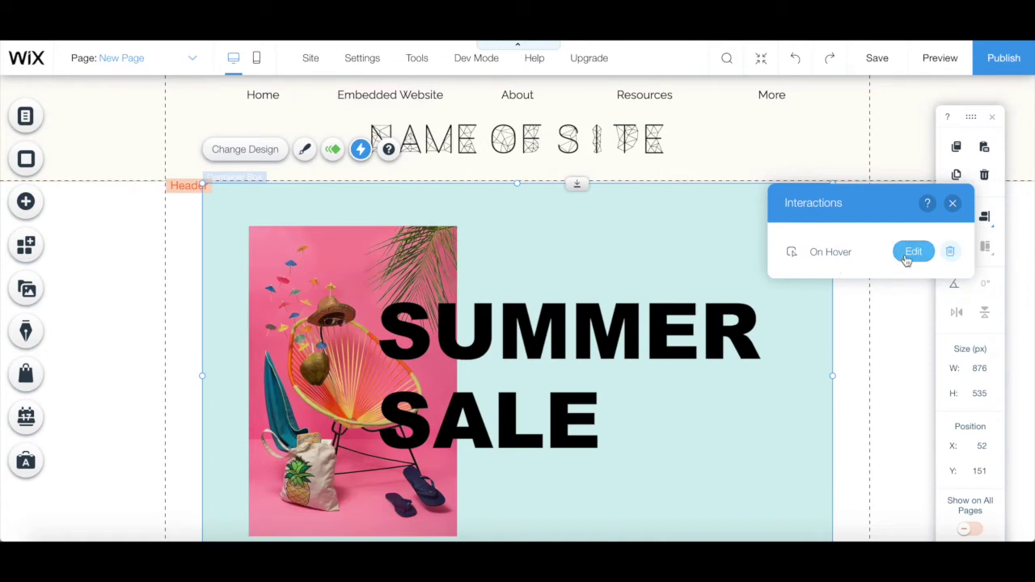
left_click(912, 252)
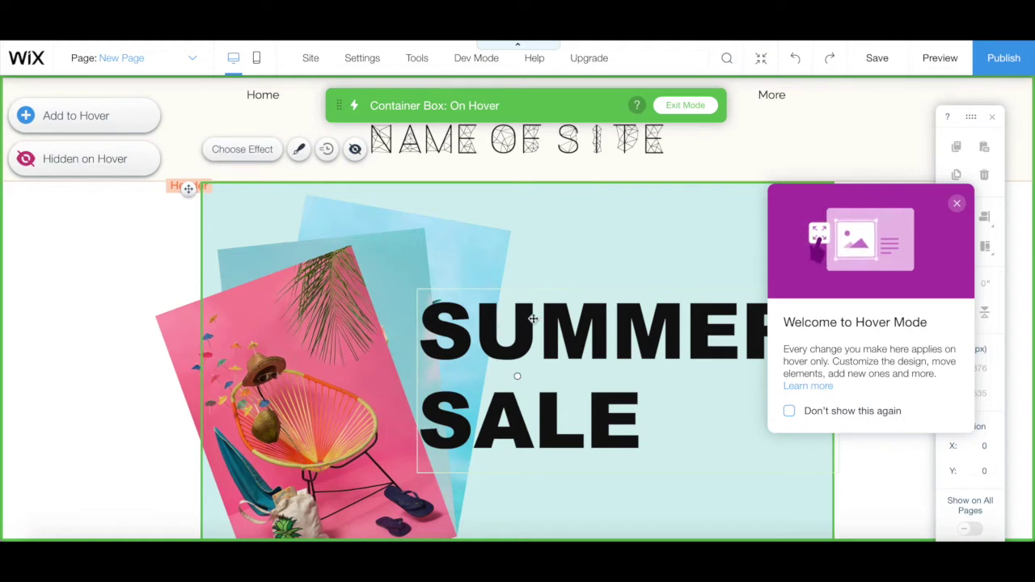
left_click(574, 340)
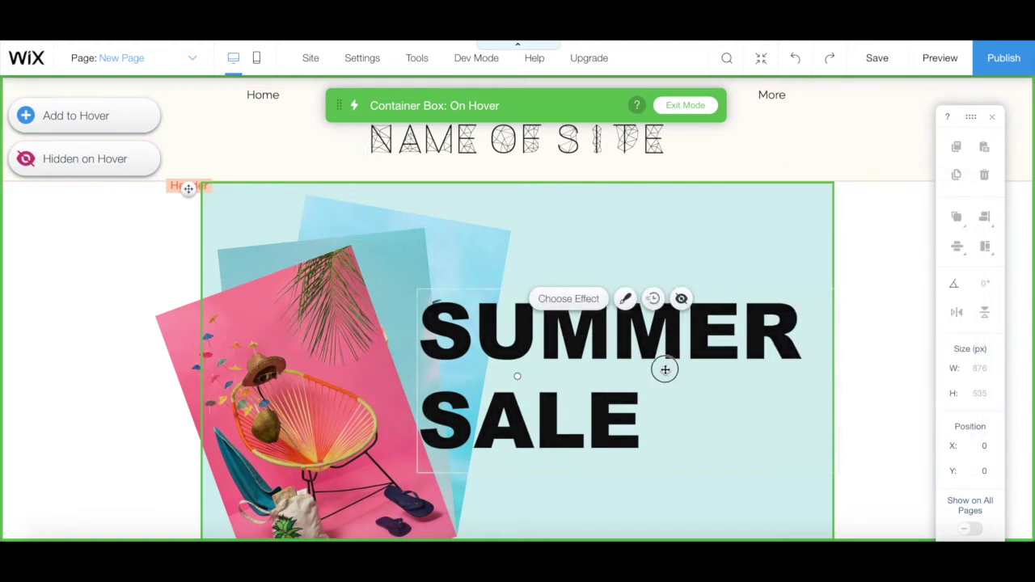
left_click(666, 369)
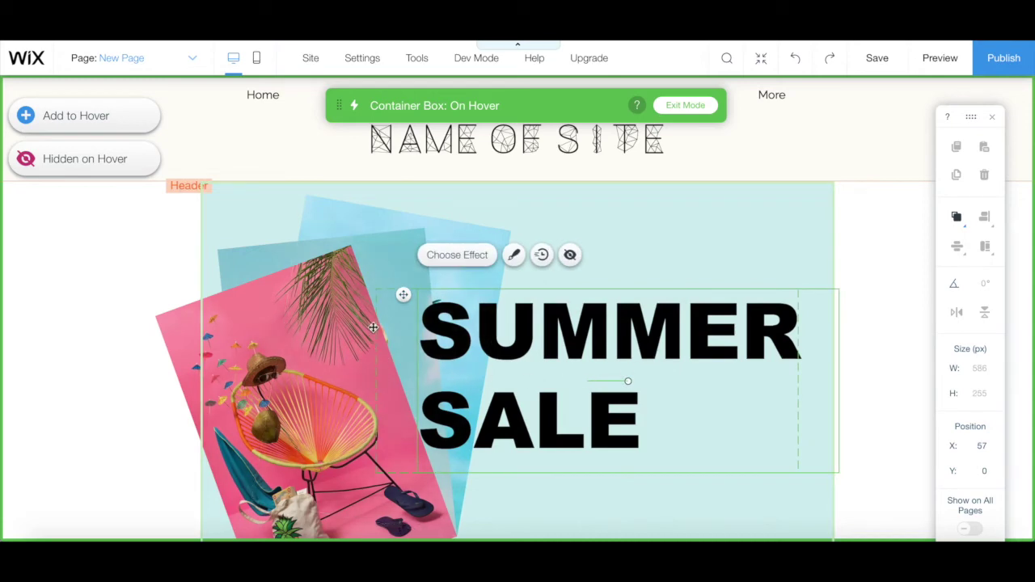
Step: Preview Grow, Shrink, Skew, Rotate and Combo on the text, then apply Grow at 110% from the centre
left_click(457, 255)
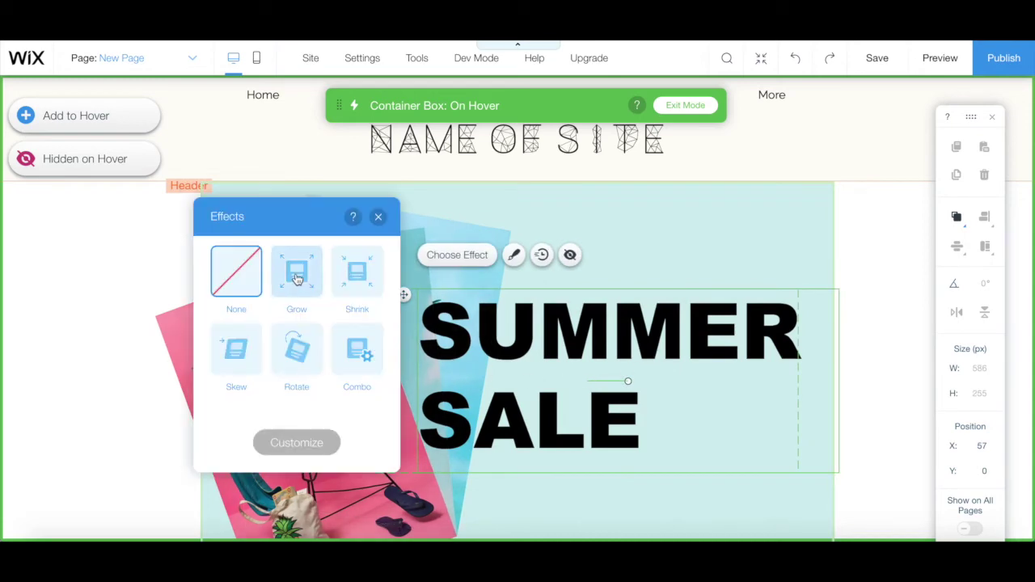
left_click(296, 271)
left_click(353, 280)
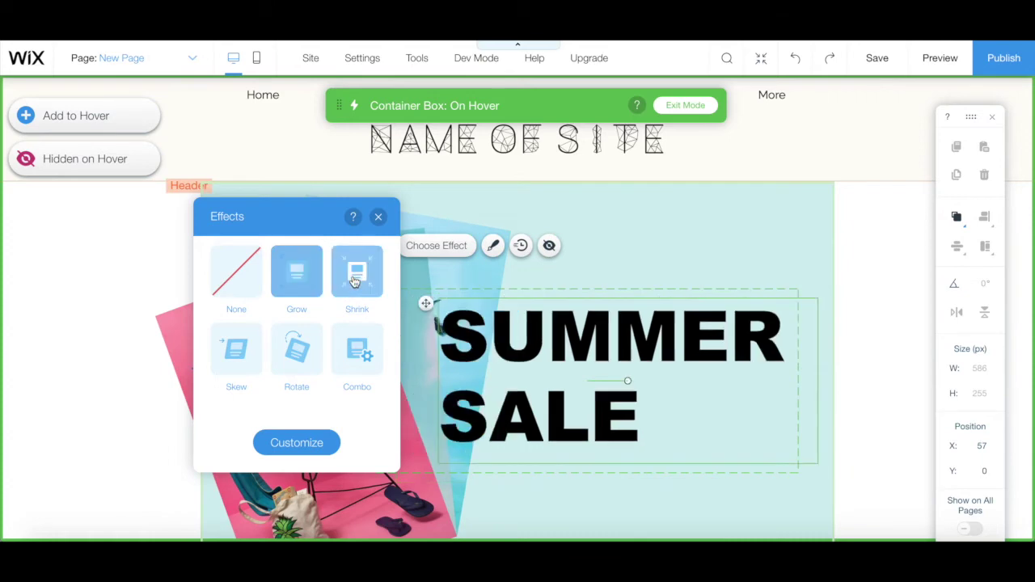
left_click(245, 349)
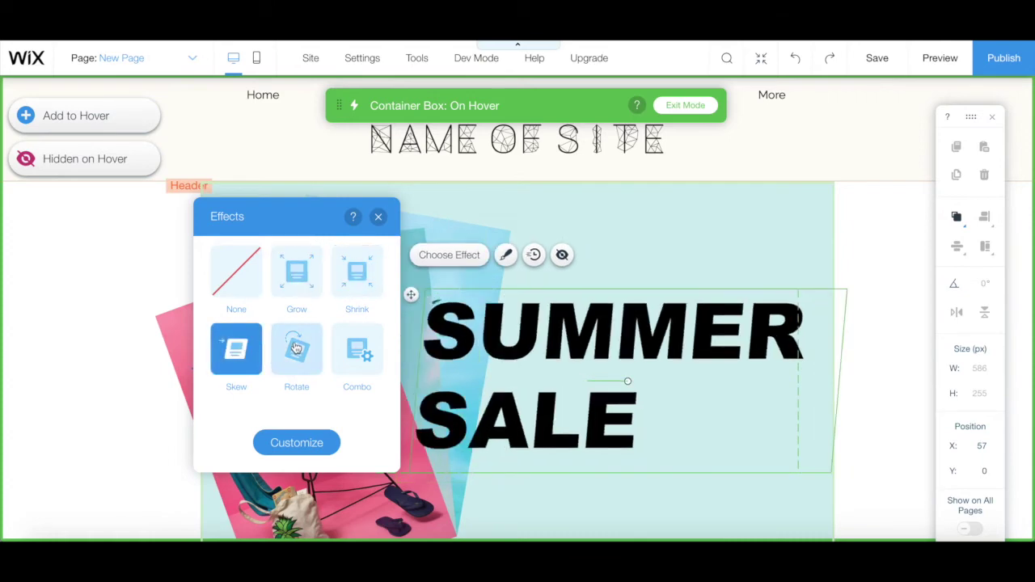
left_click(296, 347)
left_click(351, 354)
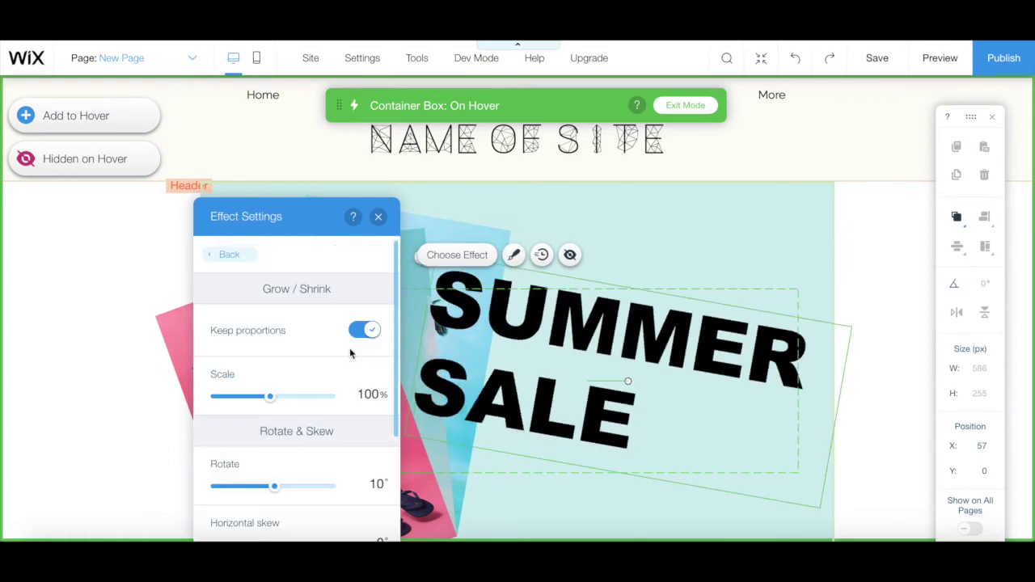
left_click(224, 254)
left_click(291, 289)
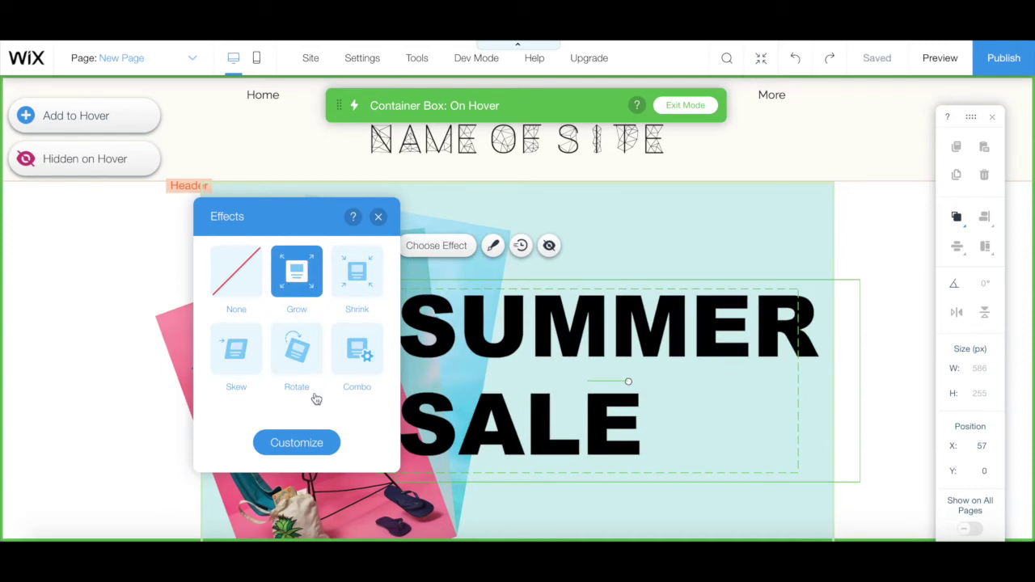
left_click(314, 448)
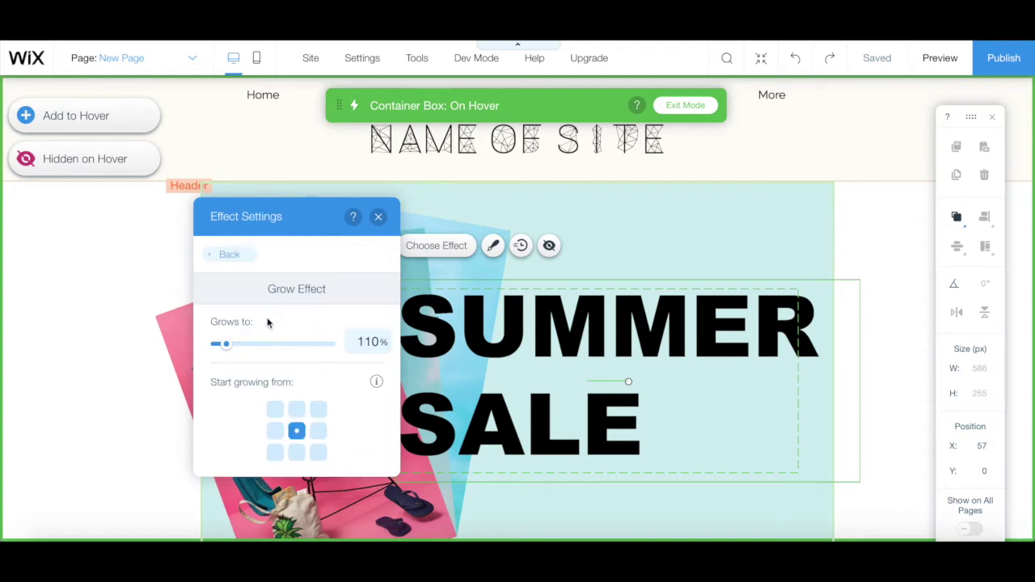
Step: Review the text's hover Design and Timing options, then hide SUMMER SALE so it's listed under Hidden on Hover
left_click(494, 252)
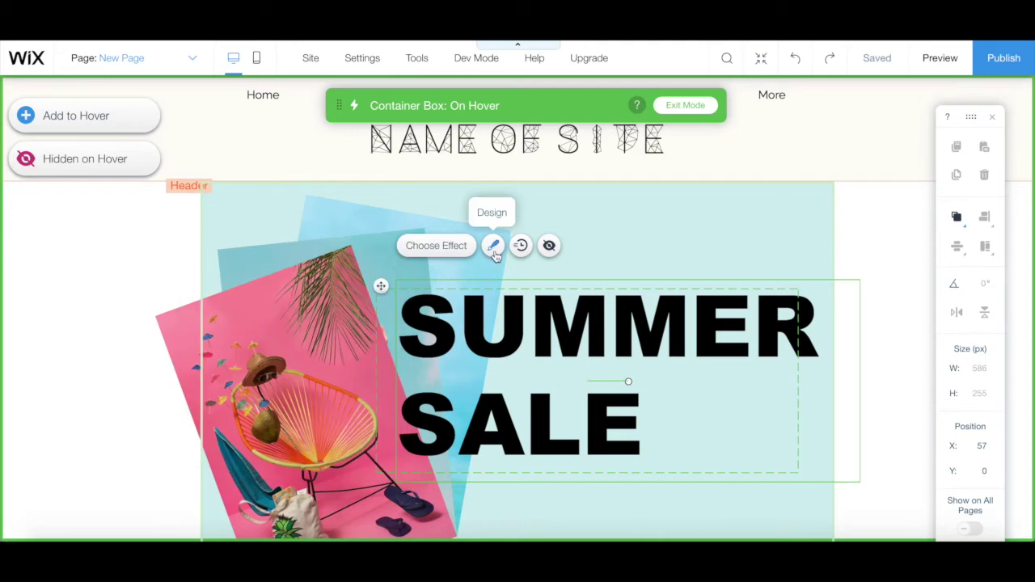
left_click(493, 247)
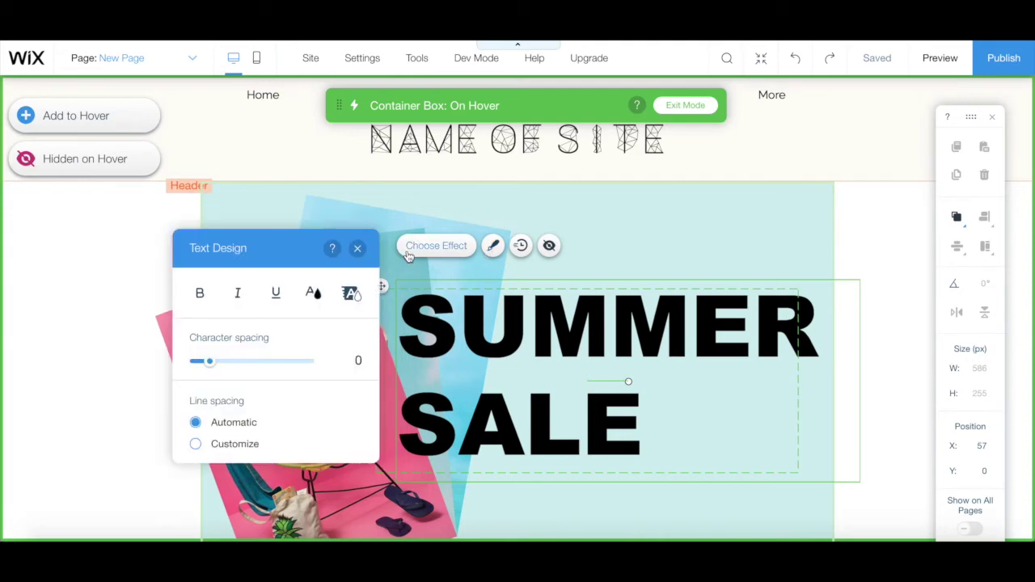
left_click(521, 248)
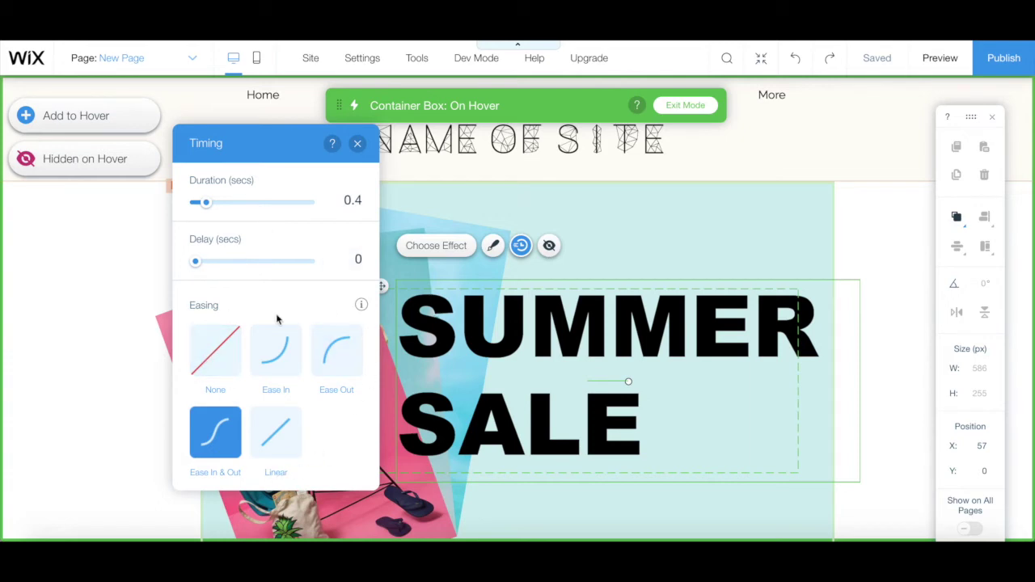
key("Escape")
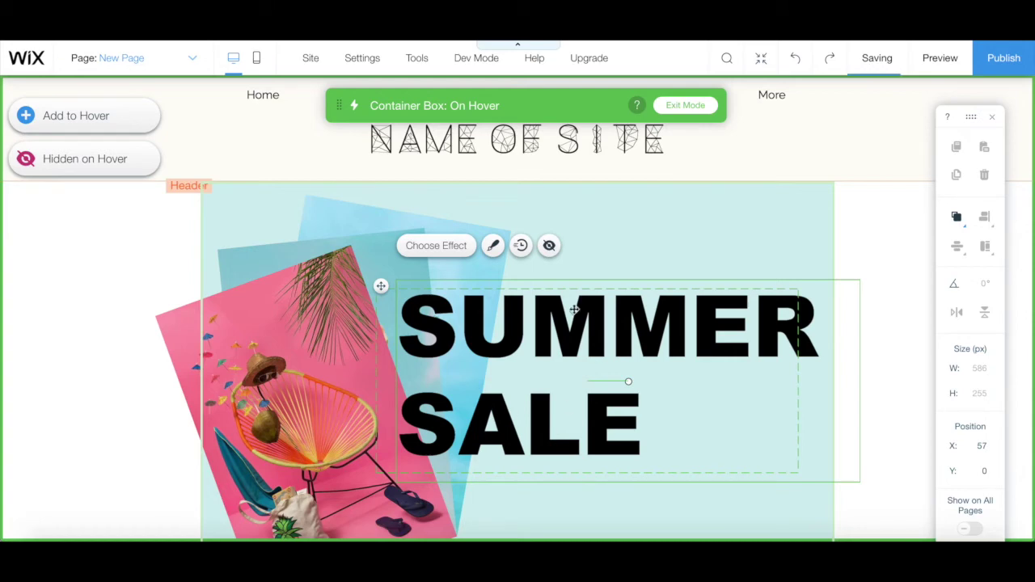
left_click(549, 246)
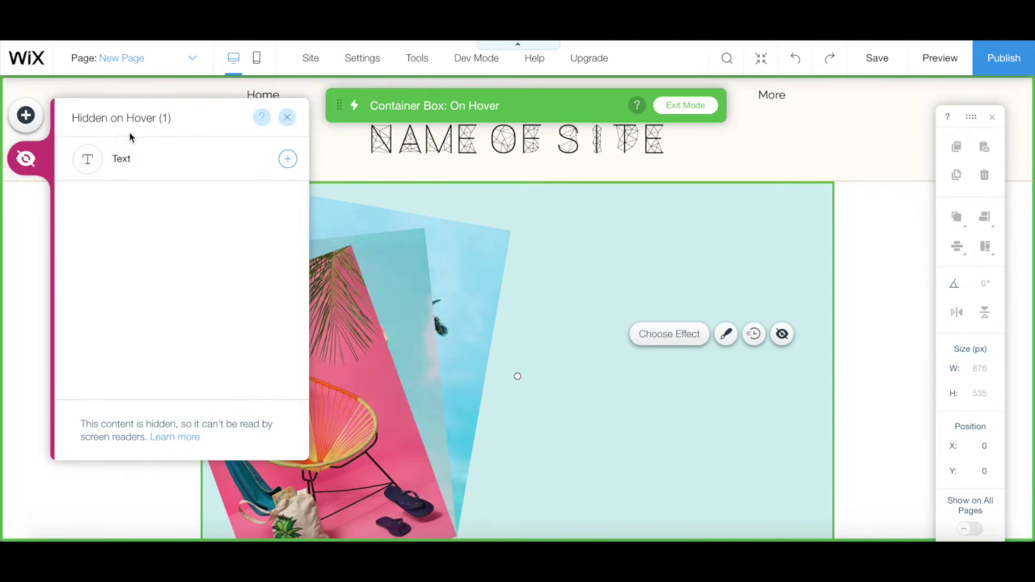
Step: Restore the SUMMER SALE text on hover, then browse Add to Hover categories from Text through Social
left_click(286, 159)
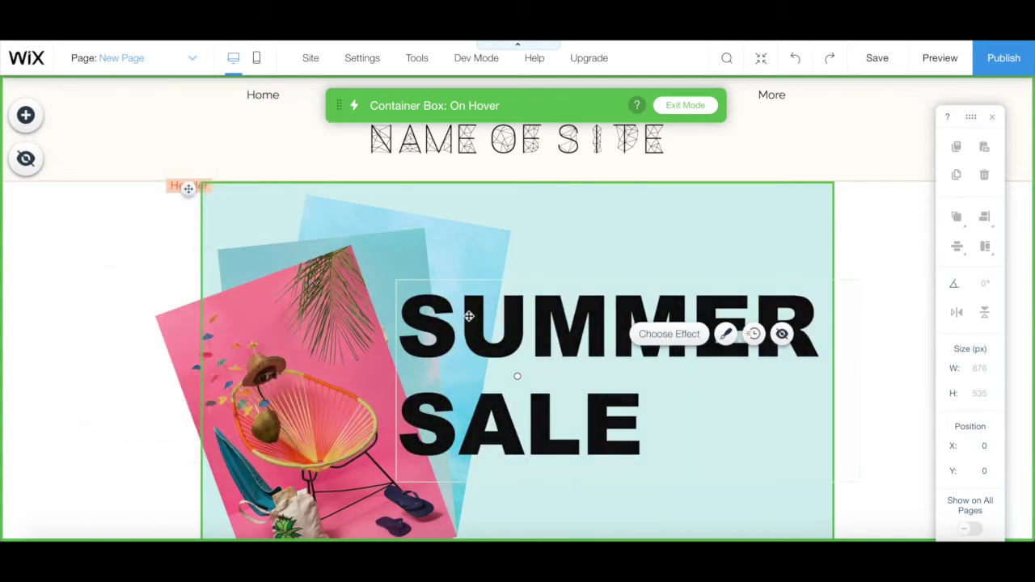
left_click(26, 116)
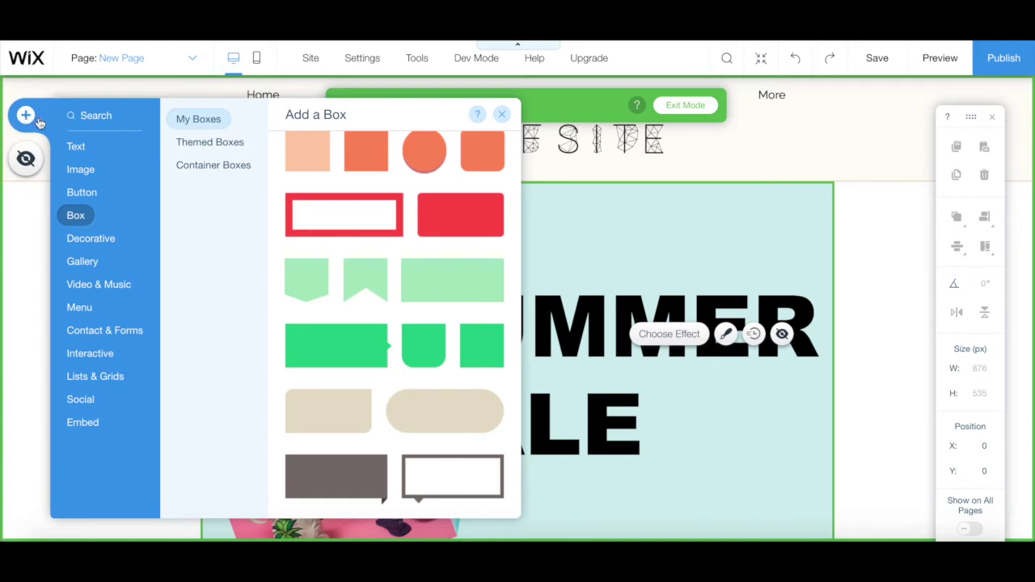
left_click(85, 147)
left_click(84, 170)
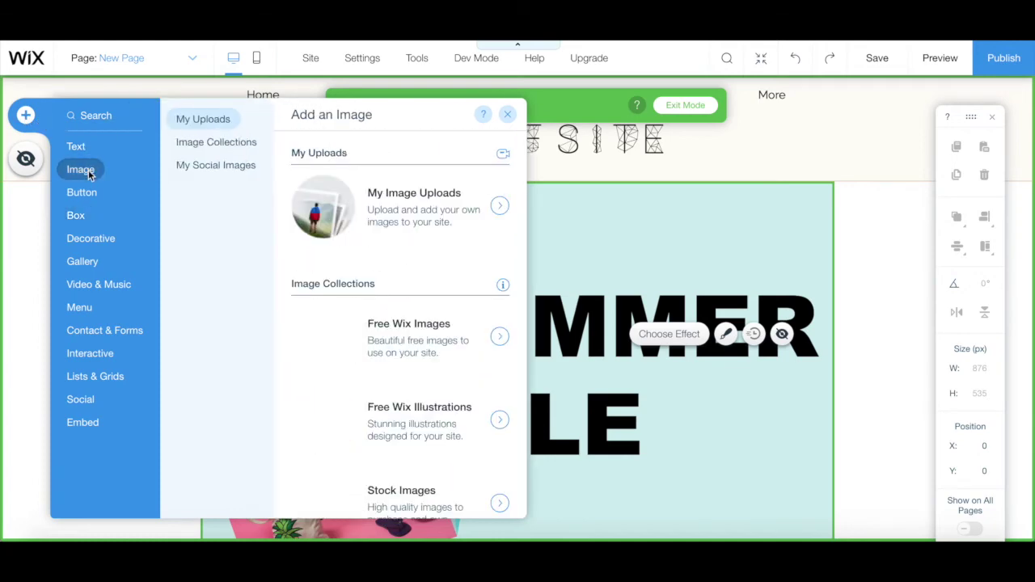
left_click(86, 196)
left_click(82, 217)
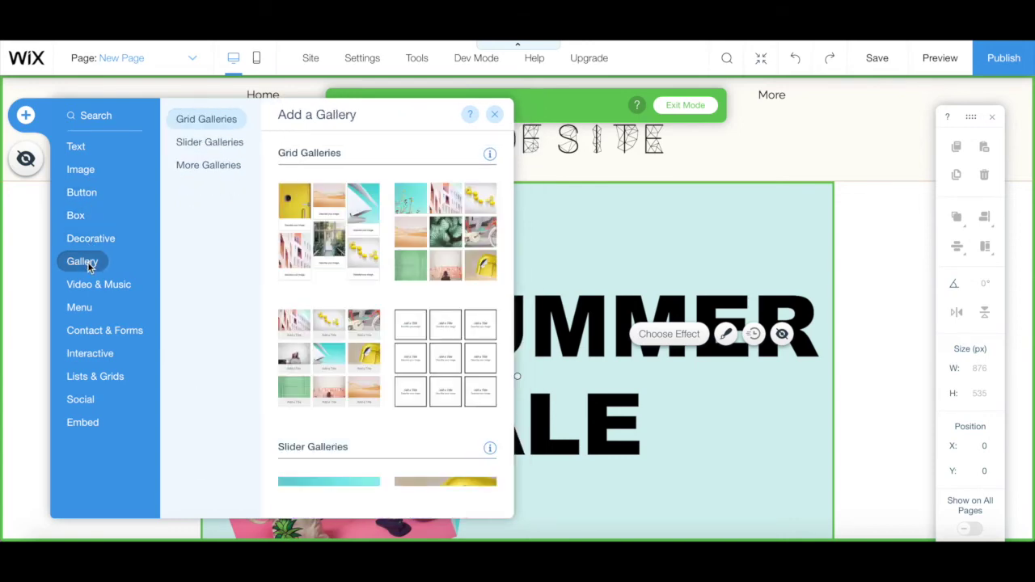
mouse_move(93, 289)
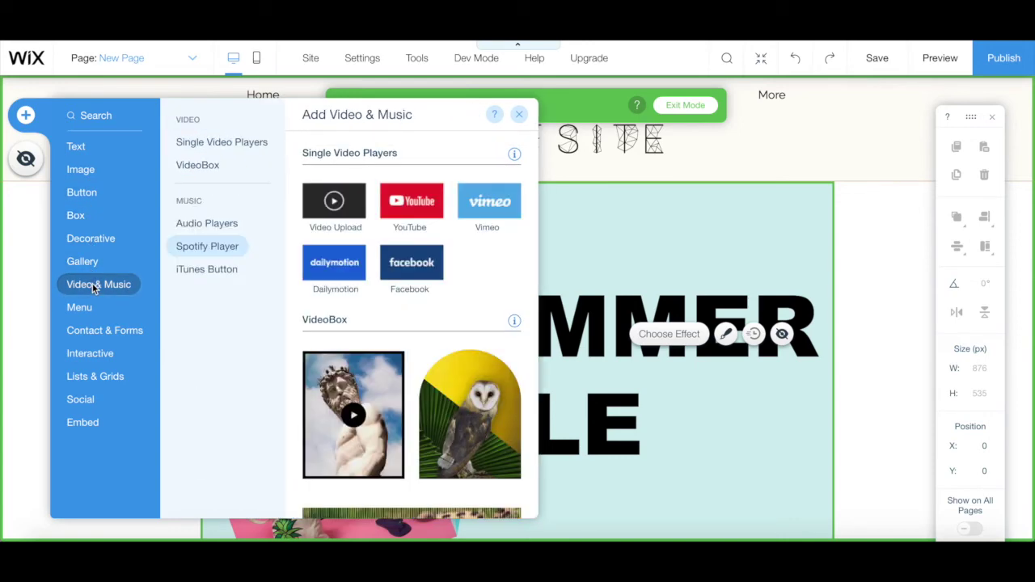
mouse_move(101, 335)
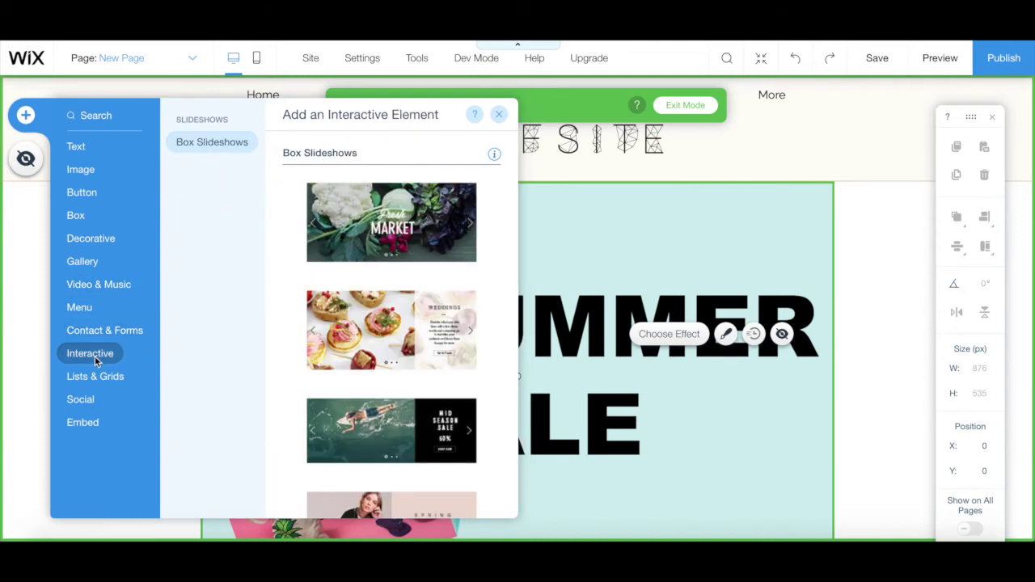
mouse_move(99, 378)
mouse_move(89, 404)
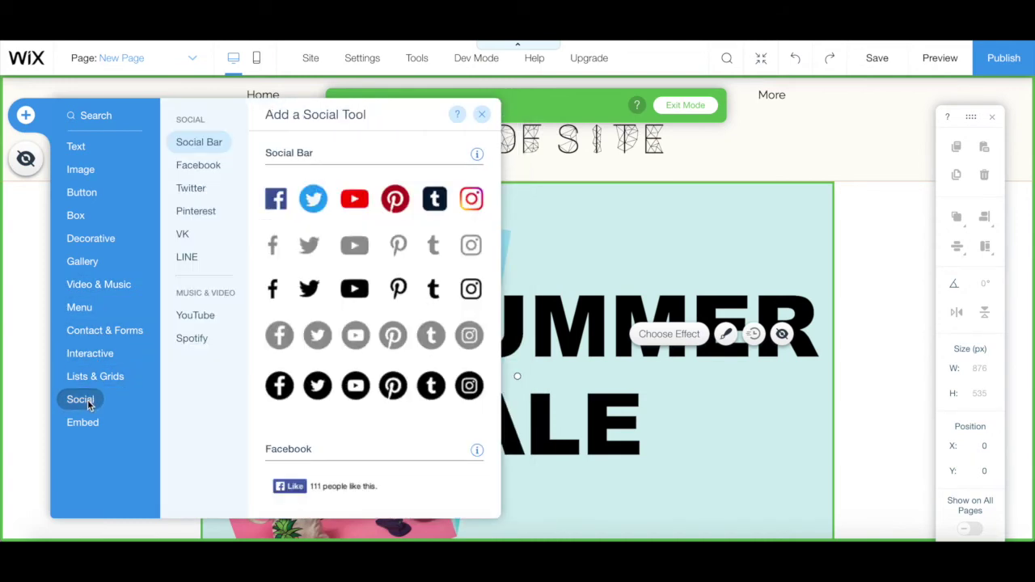